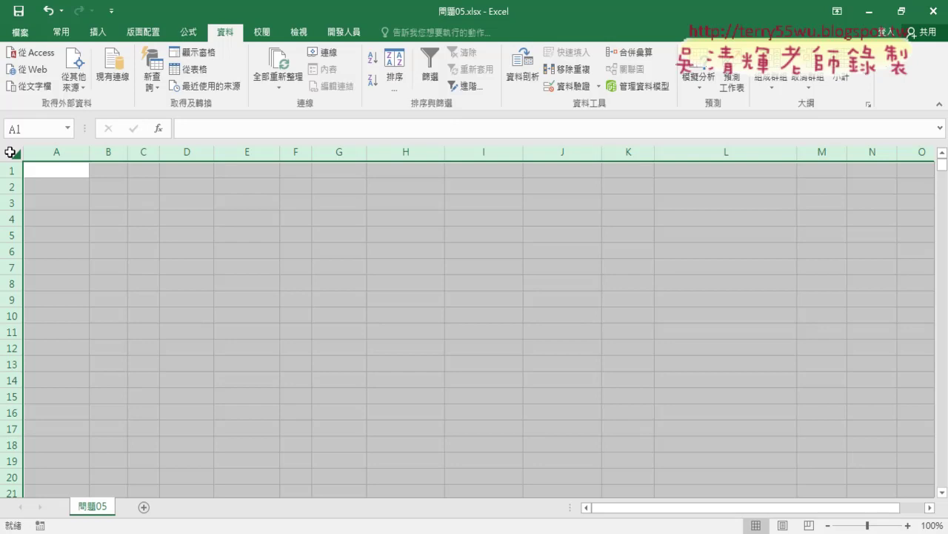
Step: Start a new From Web query, accepting both script errors, and paste into its address field
left_click(34, 72)
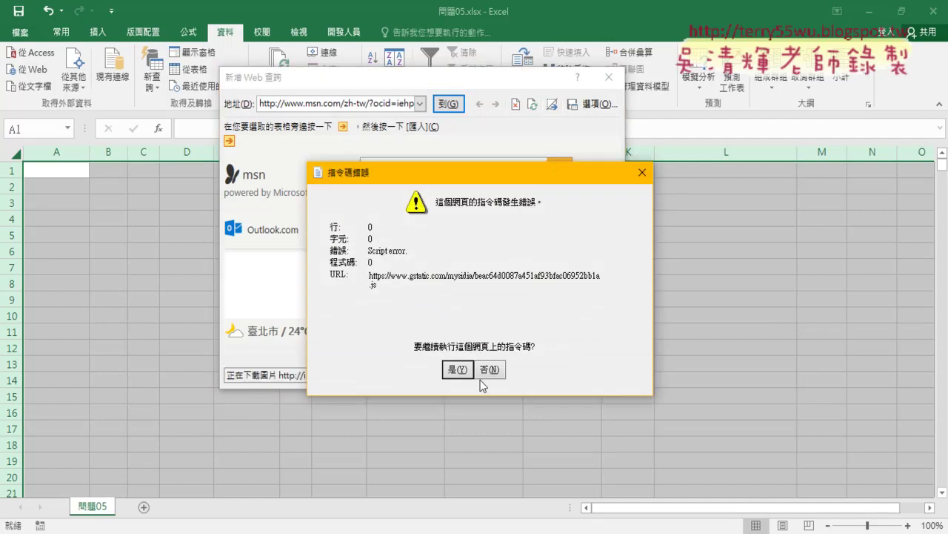
left_click(460, 369)
left_click(459, 369)
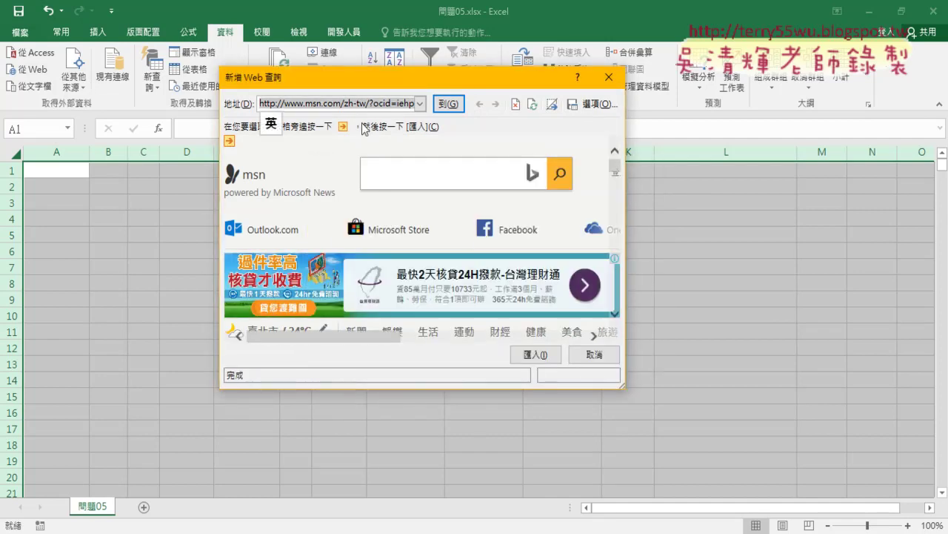
right_click(391, 104)
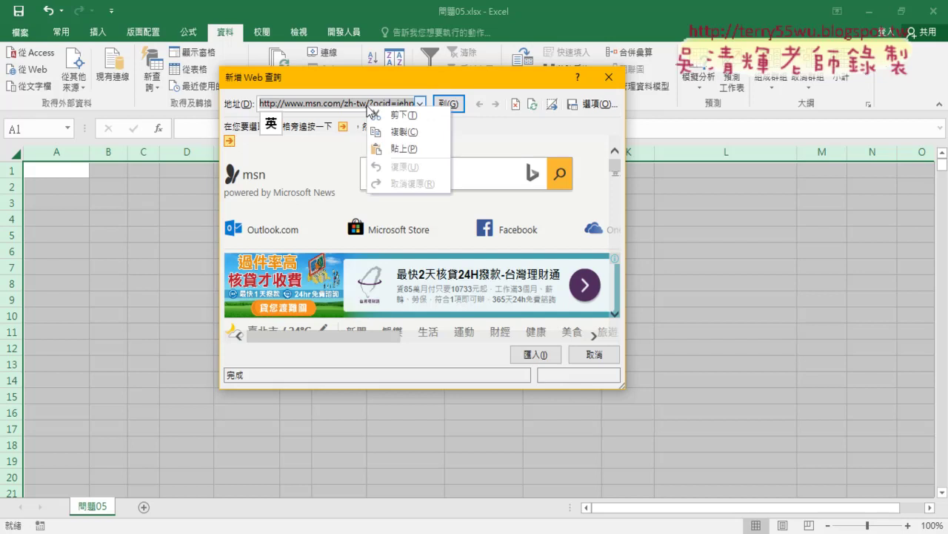
left_click(393, 148)
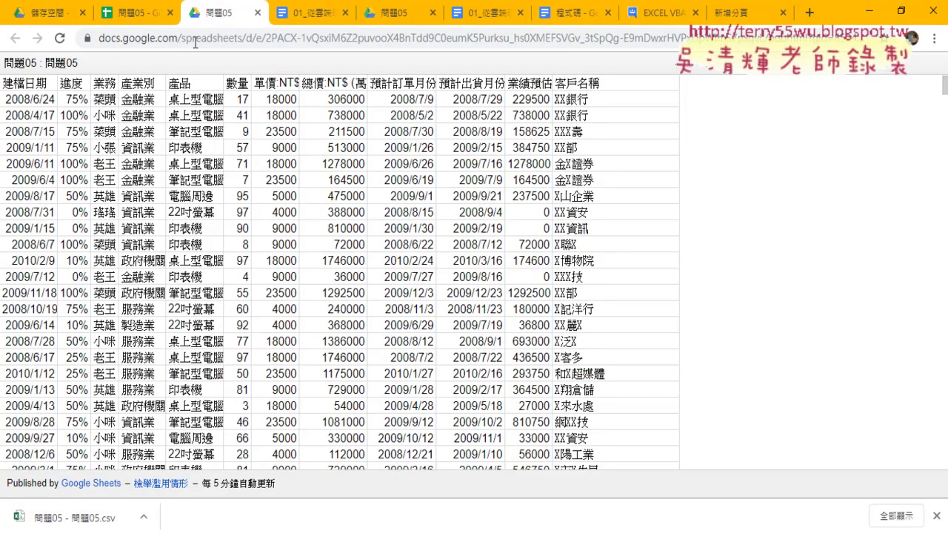
Step: Copy the published Google Sheets address from Chrome and select the query's address field text
left_click(196, 42)
right_click(195, 42)
left_click(226, 97)
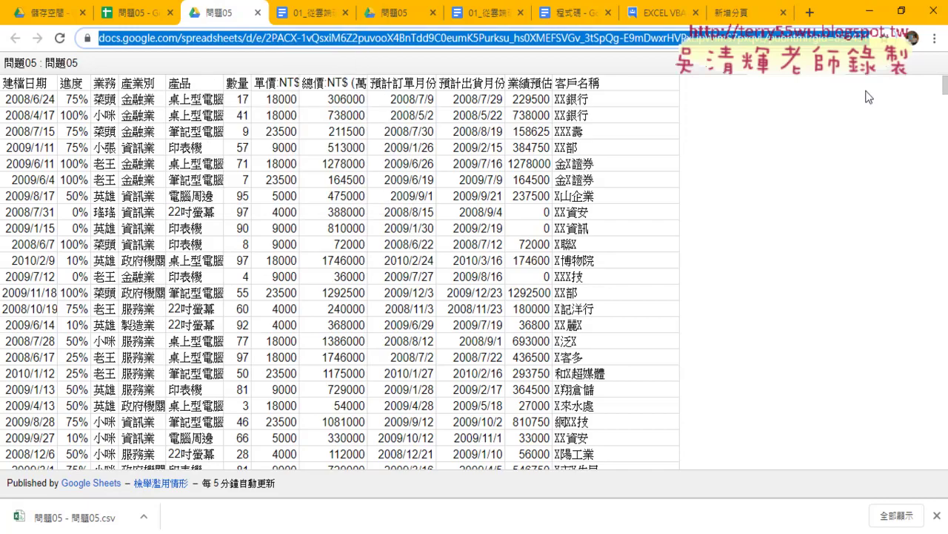
left_click(870, 16)
left_click(265, 103)
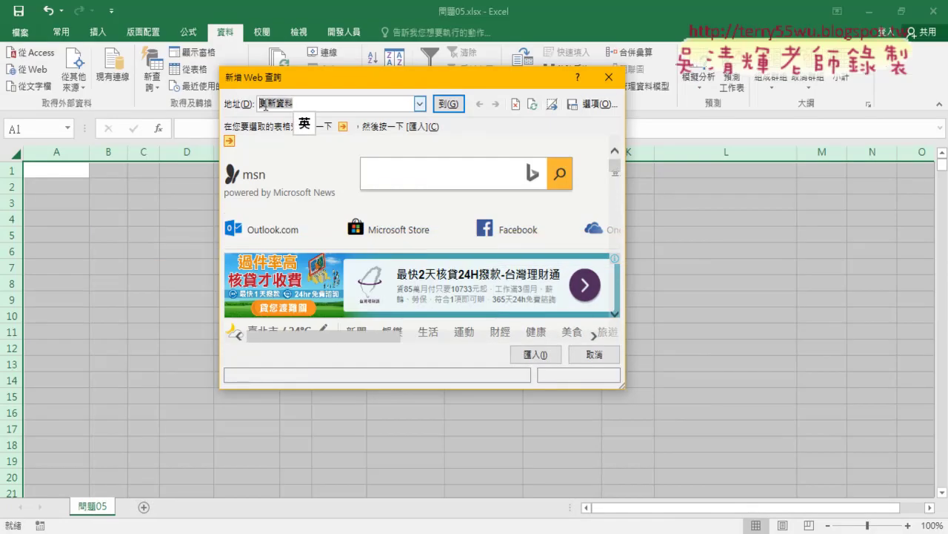
Step: Paste the Google Sheets address, load the page past the script error, and import the 問題05 table
right_click(264, 104)
left_click(295, 147)
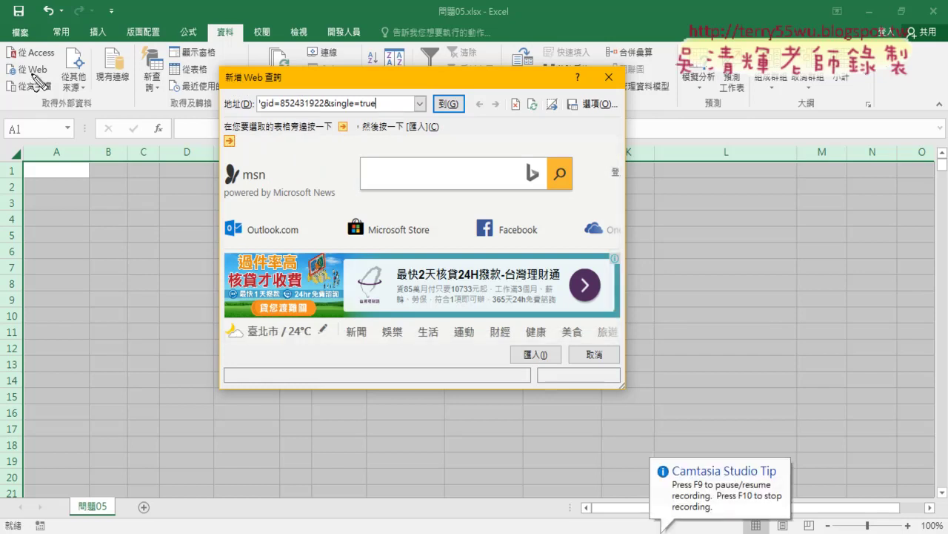
left_click_drag(245, 127, 241, 151)
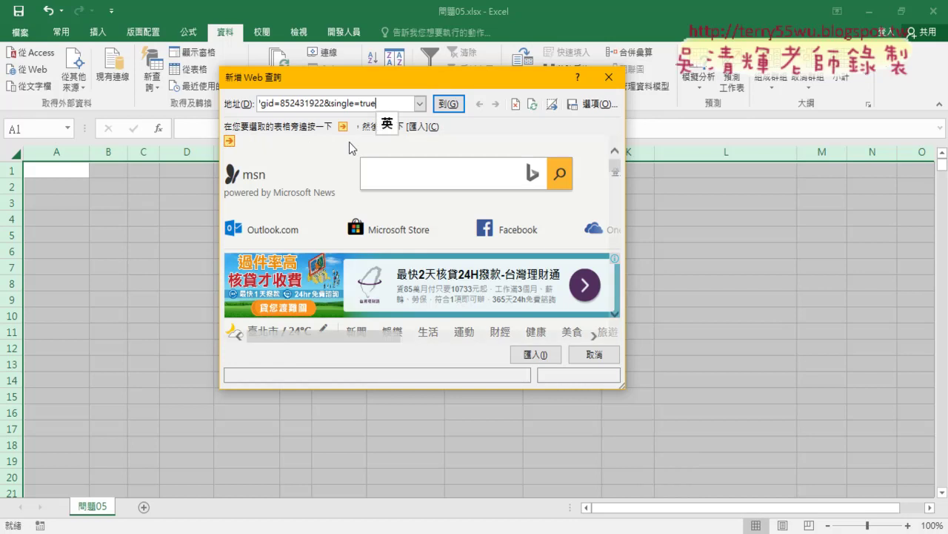
left_click(443, 105)
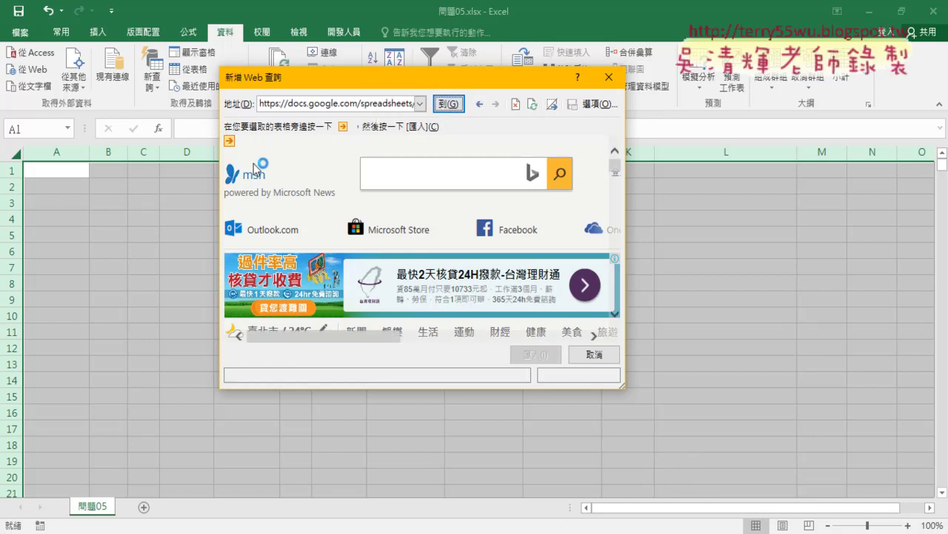
left_click(457, 368)
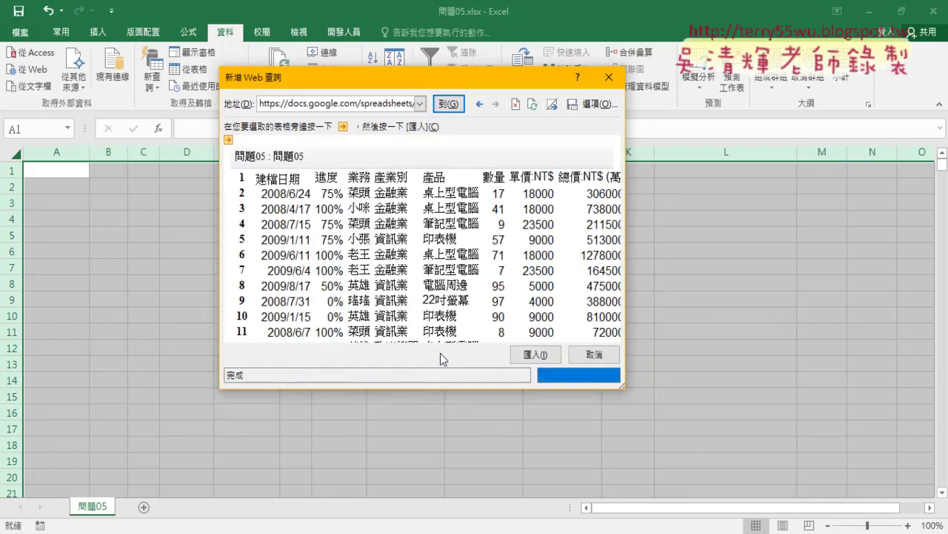
left_click(230, 140)
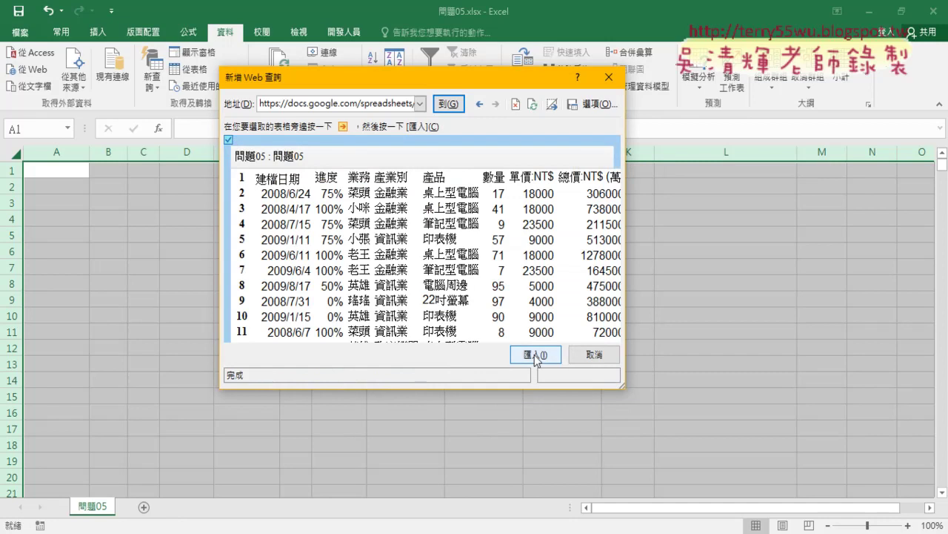
left_click(535, 354)
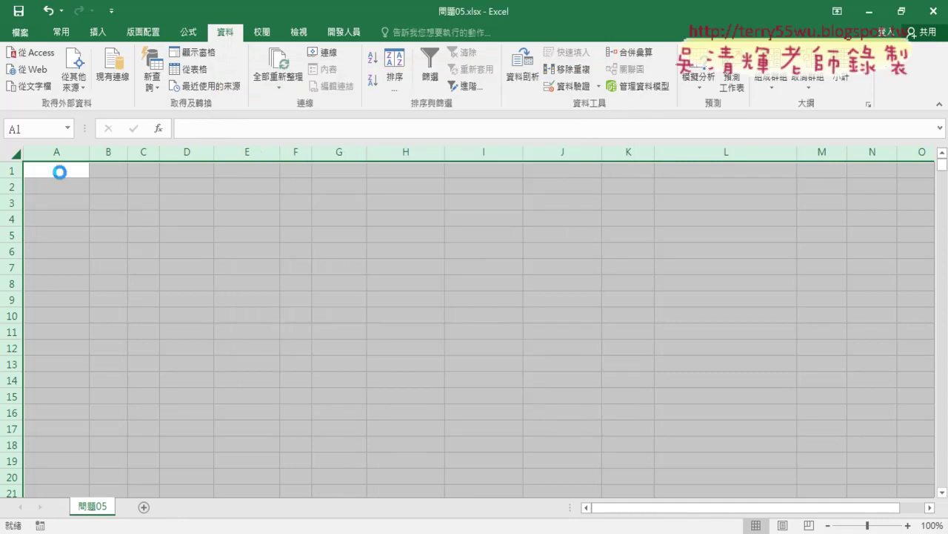
Step: Confirm placing the imported data in the 問題05 sheet, then switch to the Developer tab
left_click(418, 280)
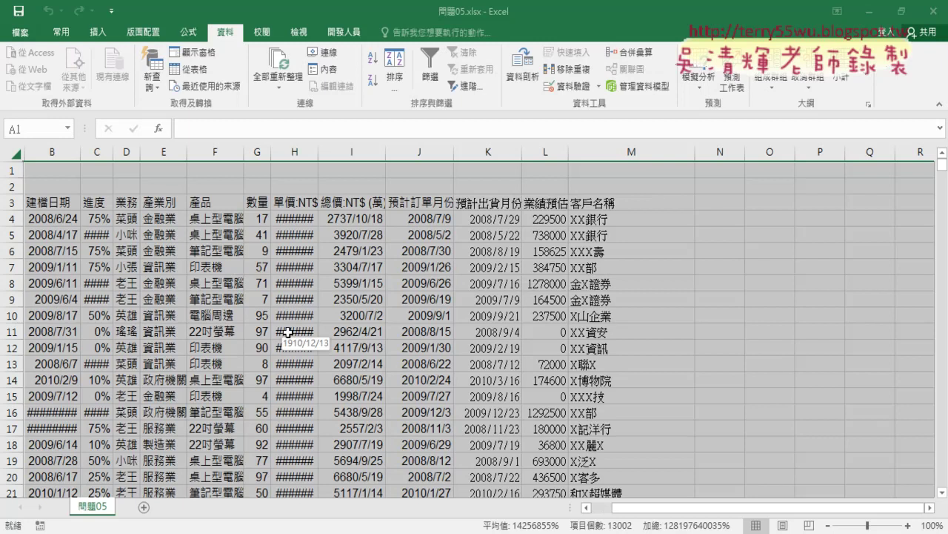
left_click(344, 31)
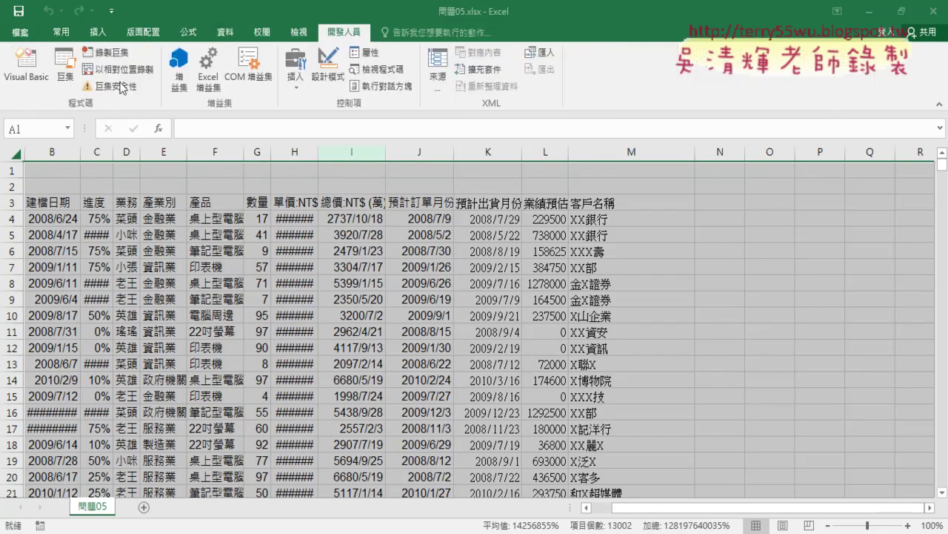
Step: Open the Visual Basic editor and review Module1's 更新資料 macro and its With block
left_click(32, 83)
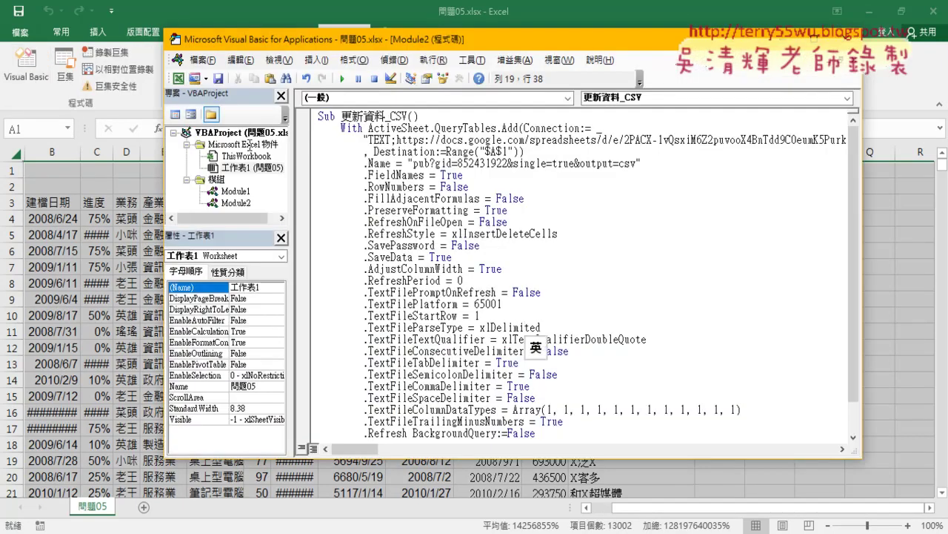
double_click(231, 191)
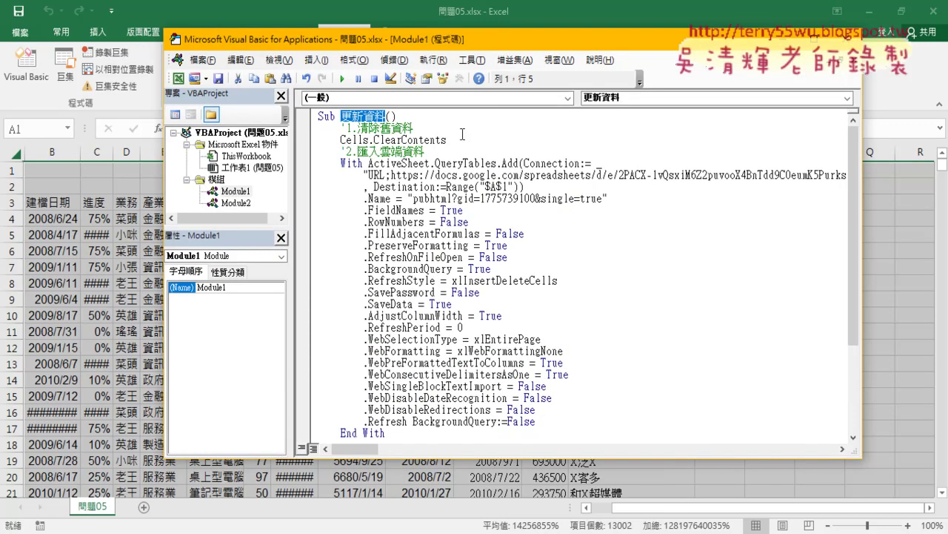
mouse_move(310, 165)
left_mouse_down()
mouse_move(315, 327)
mouse_move(317, 305)
left_mouse_up()
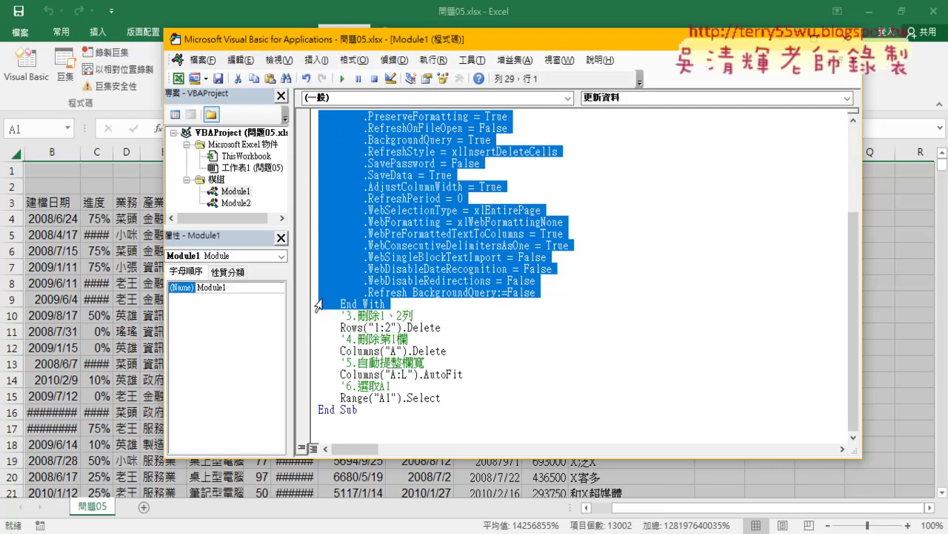
scroll(635, 301, "up", 4)
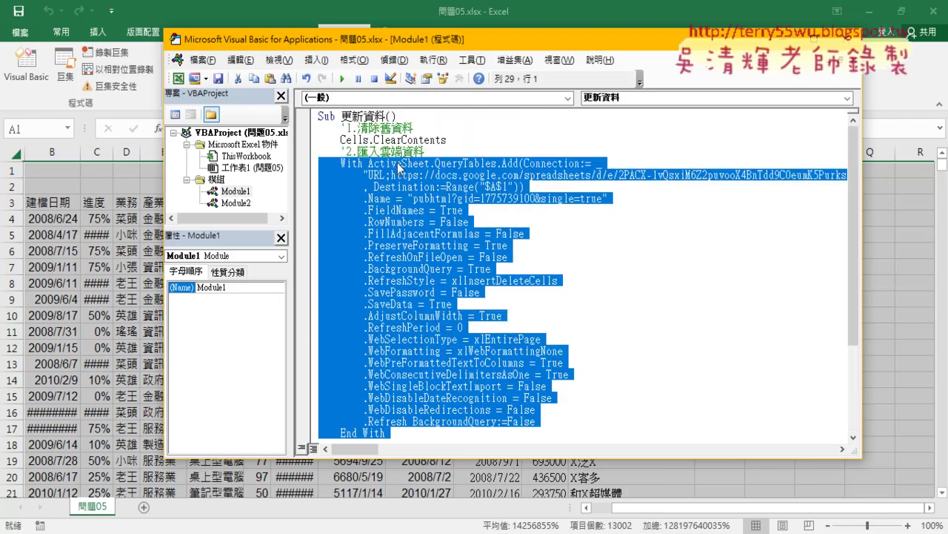
scroll(503, 305, "down", 4)
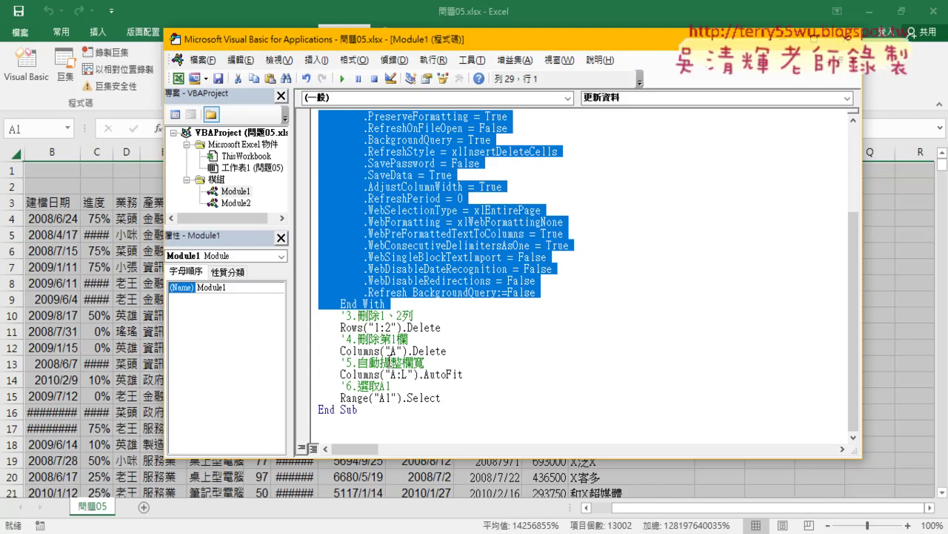
scroll(406, 223, "up", 4)
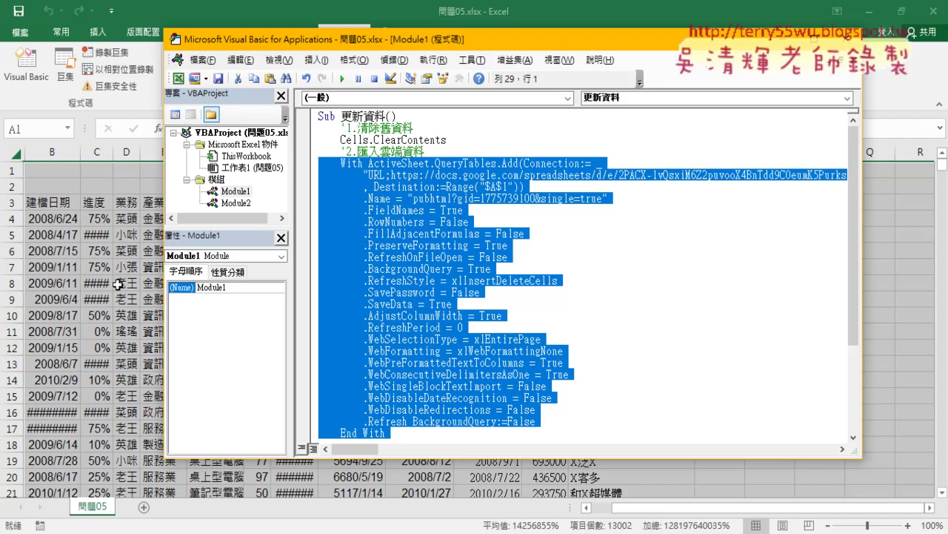
scroll(504, 316, "down", 3)
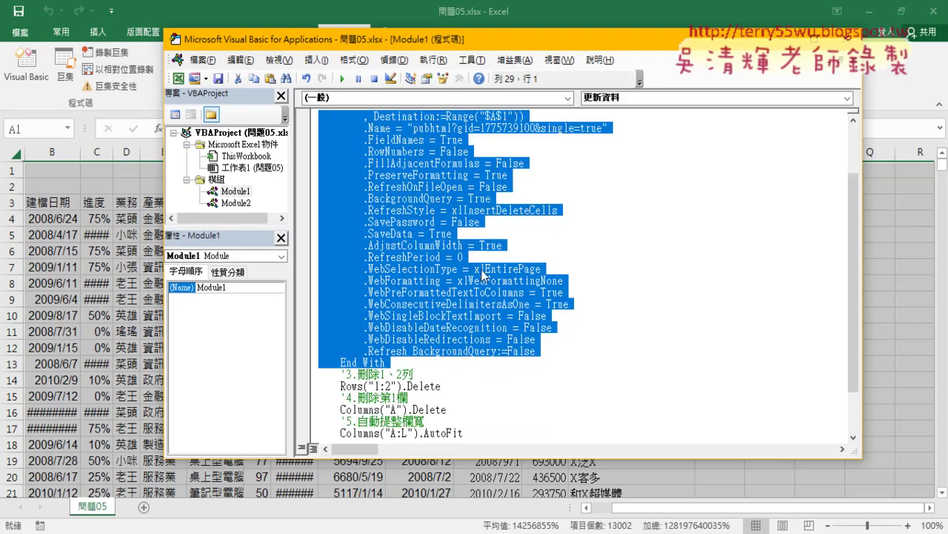
scroll(472, 280, "up", 3)
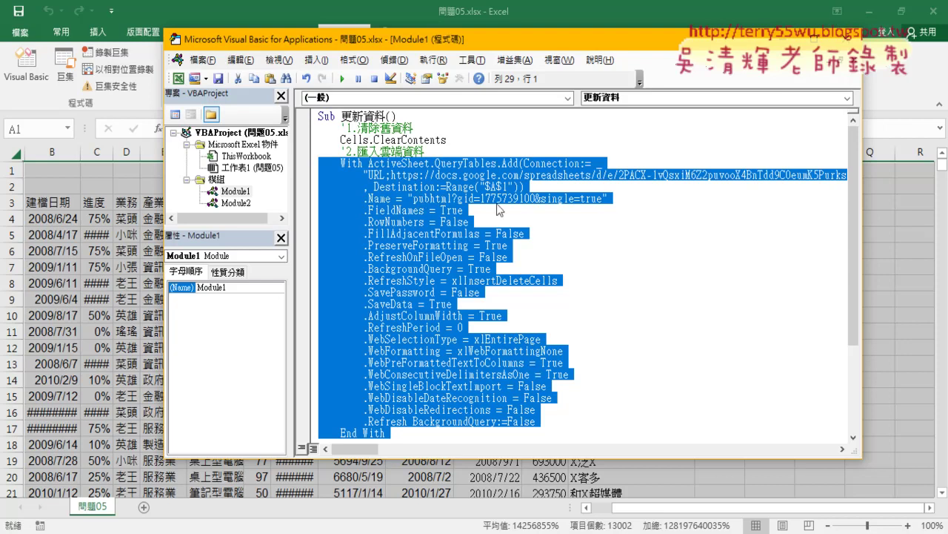
left_click(528, 189)
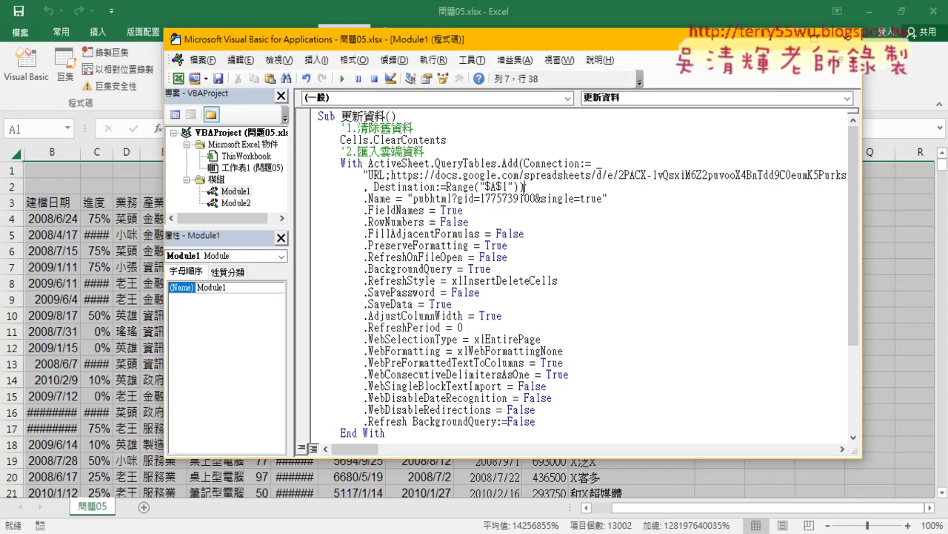
scroll(449, 278, "down", 3)
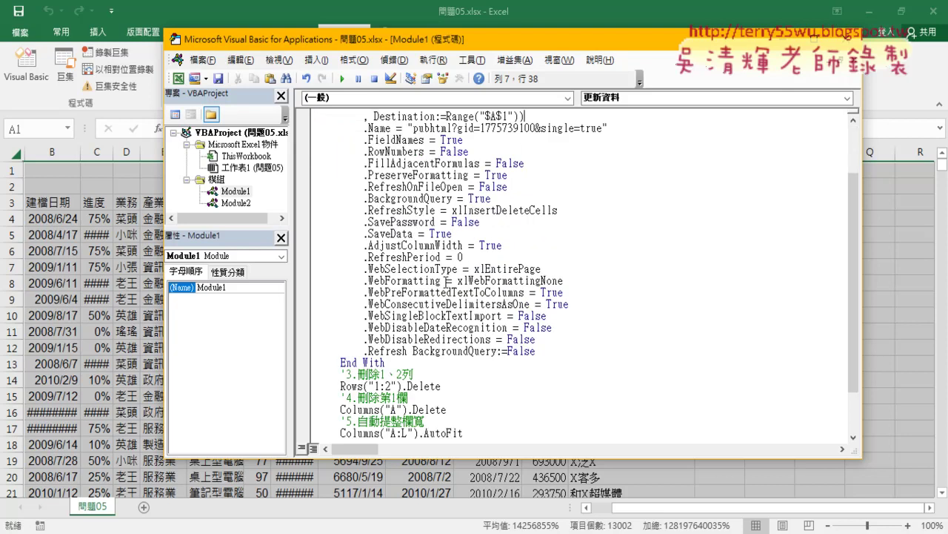
scroll(448, 278, "down", 1)
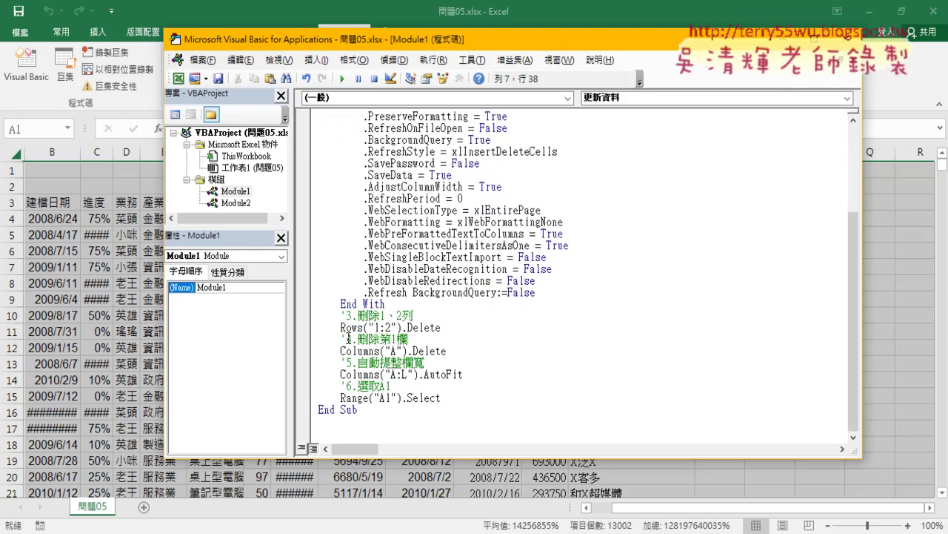
mouse_move(33, 197)
left_mouse_down()
mouse_move(29, 186)
mouse_move(44, 190)
mouse_move(28, 194)
left_mouse_up()
left_click_drag(446, 343, 443, 334)
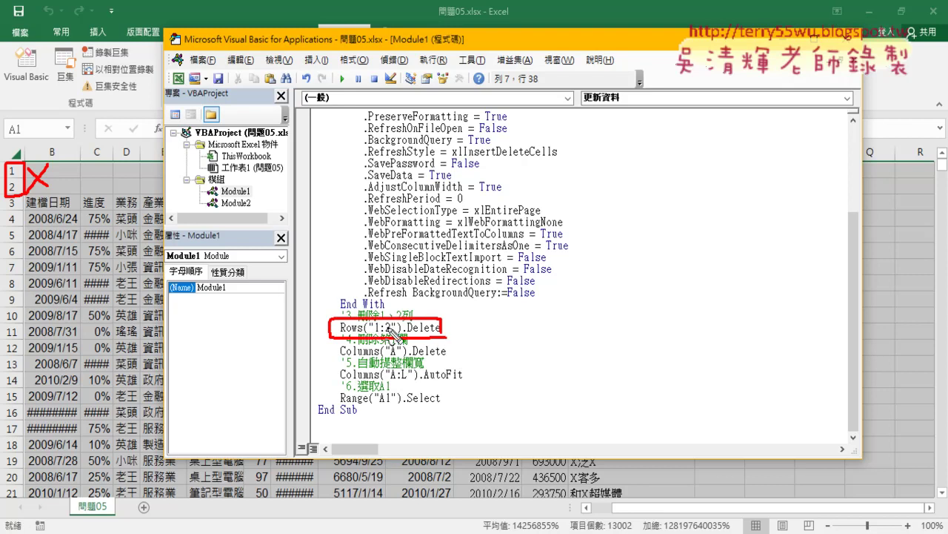
left_click_drag(374, 340, 448, 338)
left_click_drag(31, 164, 34, 161)
left_click_drag(25, 98, 24, 138)
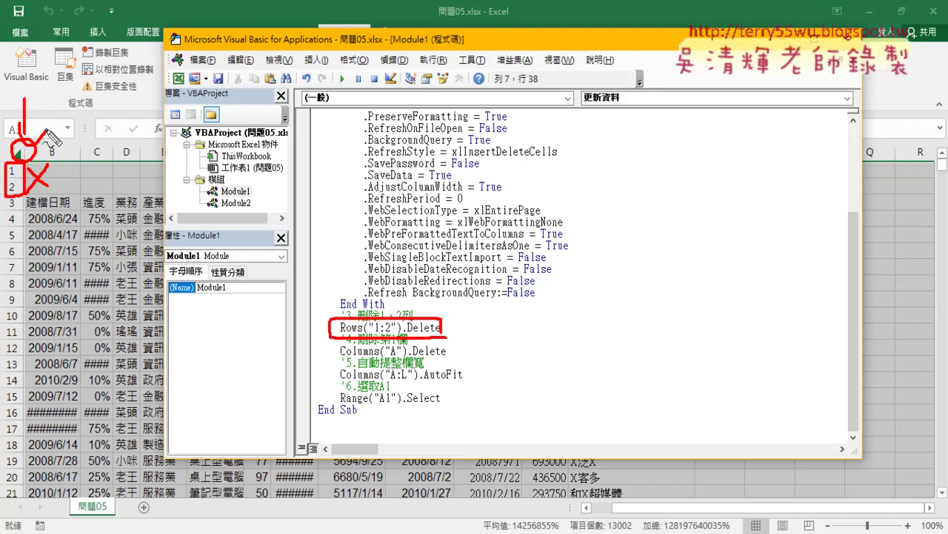
left_click_drag(446, 361, 343, 363)
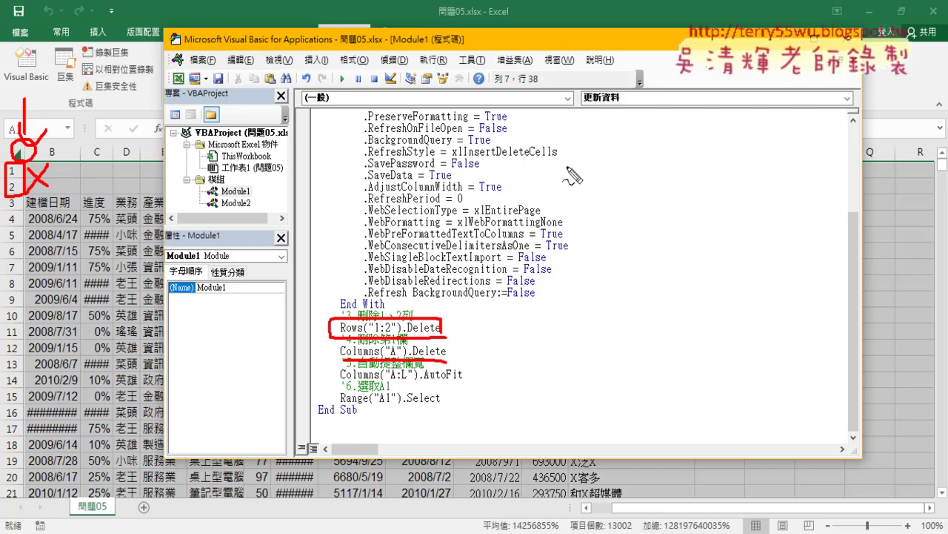
left_click_drag(463, 382, 417, 383)
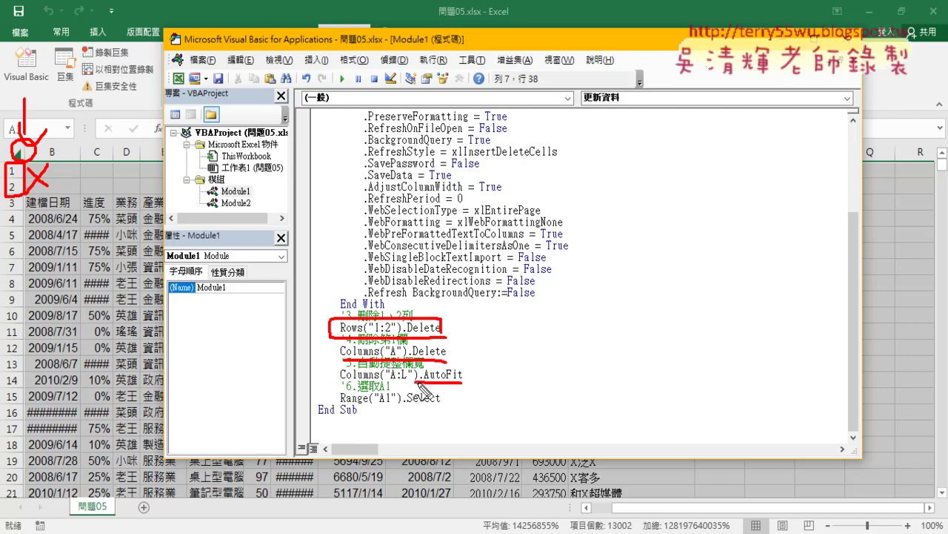
left_click_drag(440, 405, 391, 405)
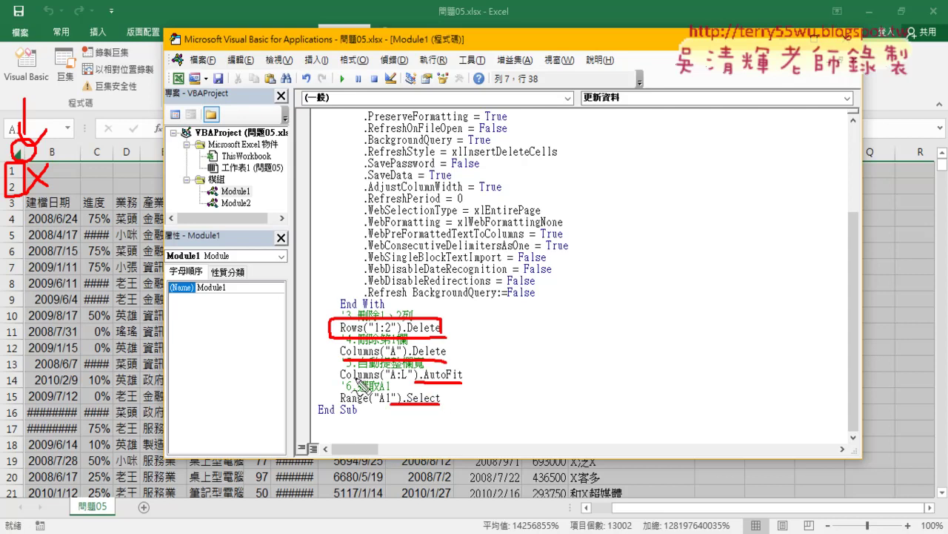
left_click_drag(53, 188, 46, 187)
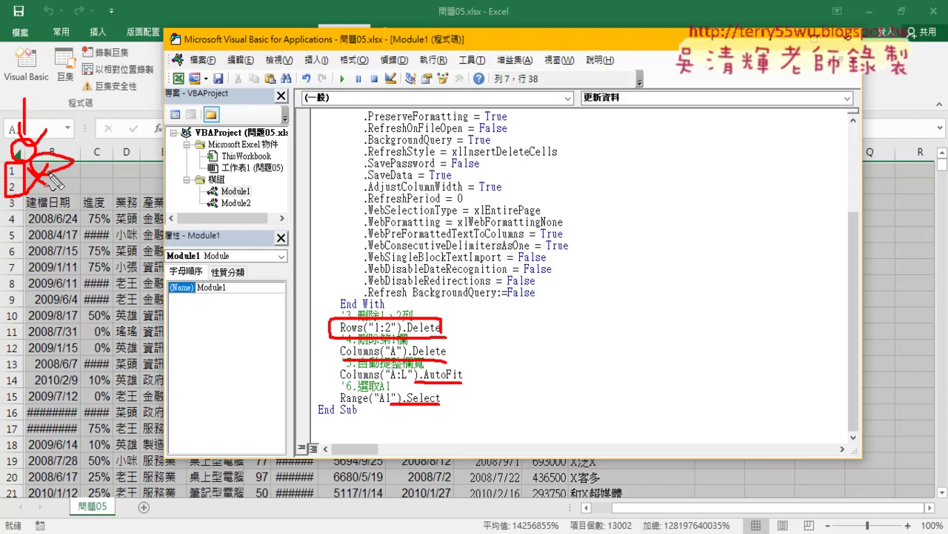
key("Escape")
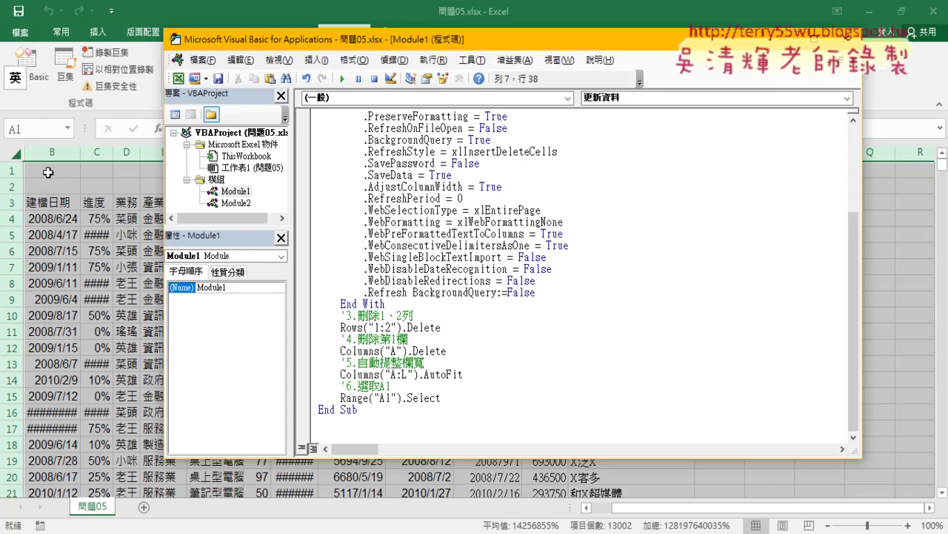
Step: Delete the five lines from .WebPreFormattedTextToColumns to .WebDisableRedirections
scroll(448, 366, "up", 1)
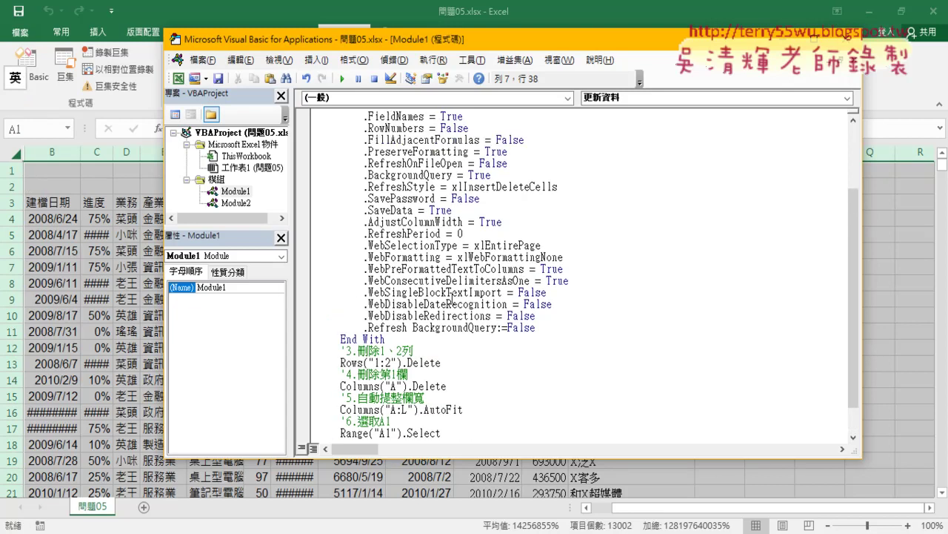
scroll(448, 366, "up", 2)
scroll(430, 365, "down", 1)
left_click(391, 362)
left_click_drag(390, 362, 274, 180)
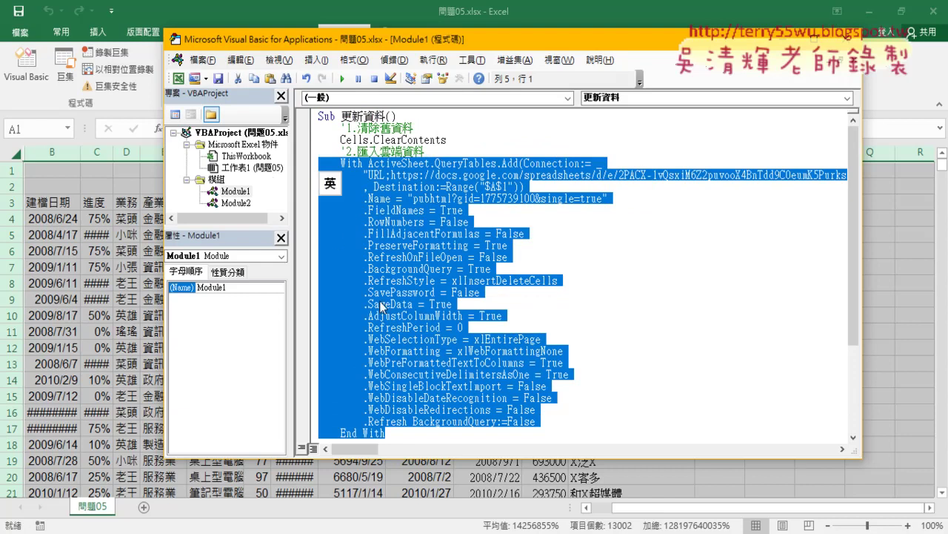
left_click(456, 412)
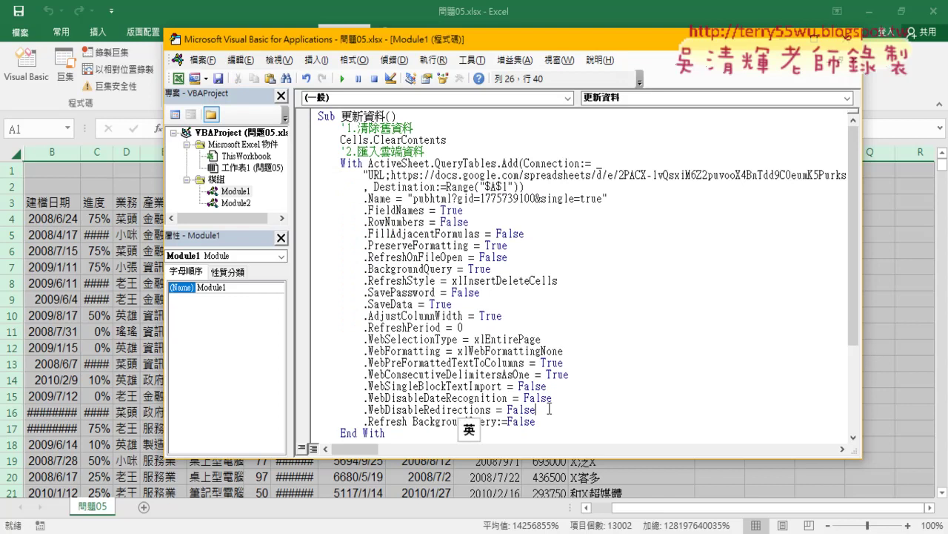
mouse_move(537, 410)
left_mouse_down()
mouse_move(368, 340)
mouse_move(314, 201)
left_mouse_up()
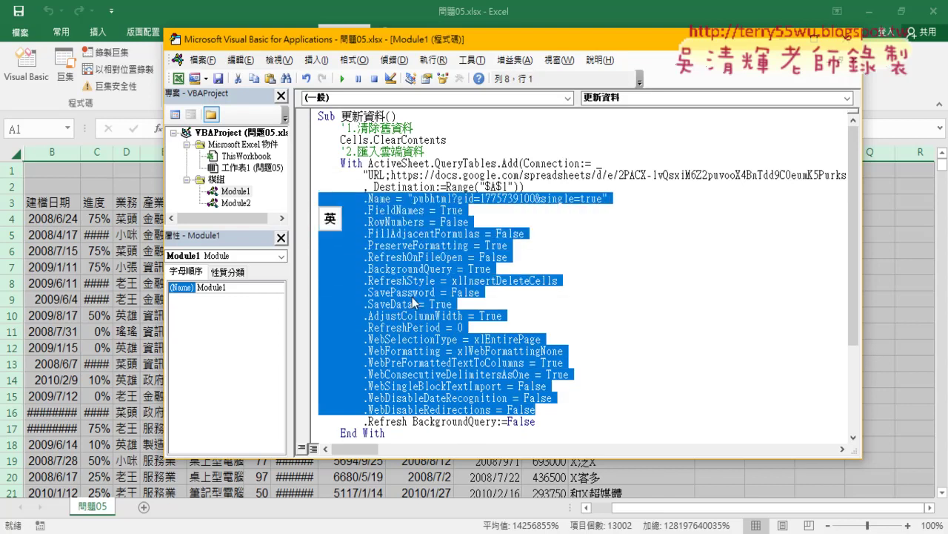
left_click(408, 359)
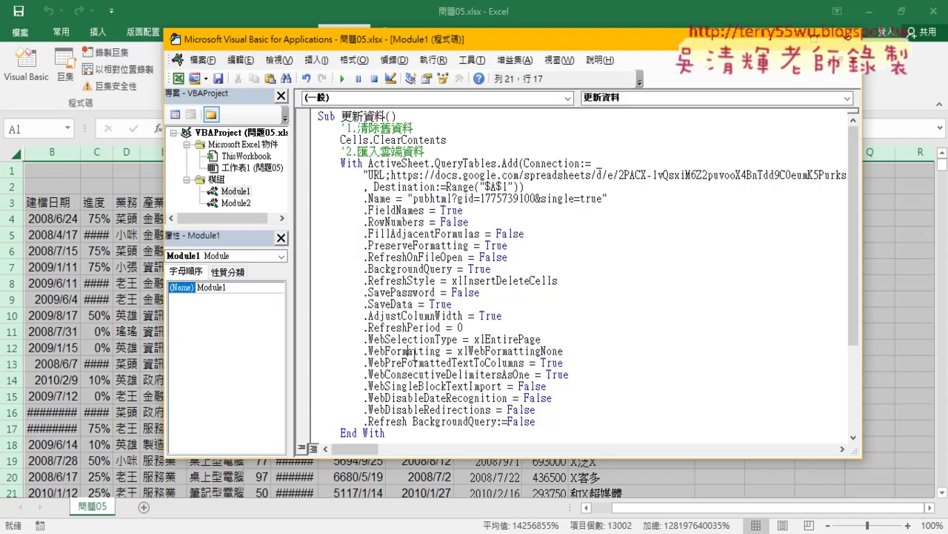
left_click_drag(537, 410, 301, 368)
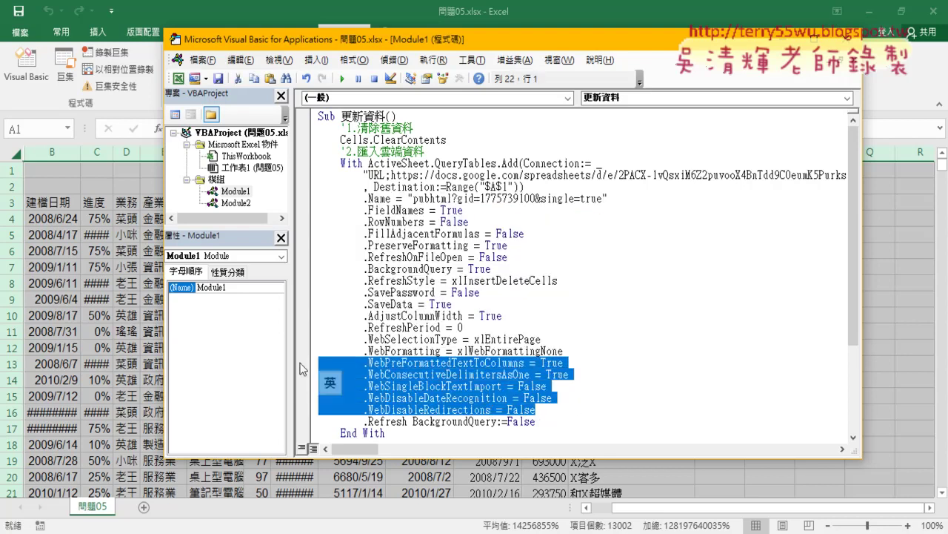
key("Delete")
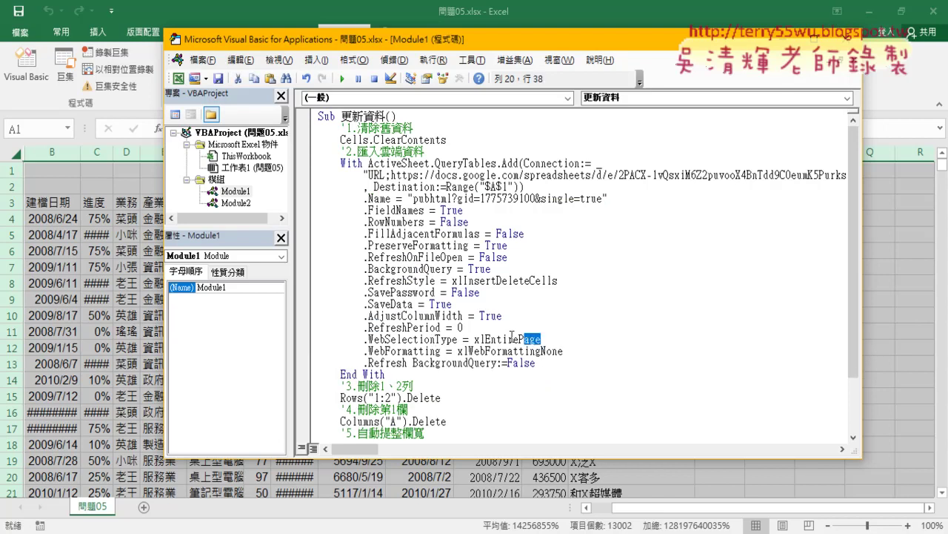
Step: Delete the .Name through .WebSelectionType lines and the leftover blank line
left_click_drag(546, 340, 303, 197)
key("Delete")
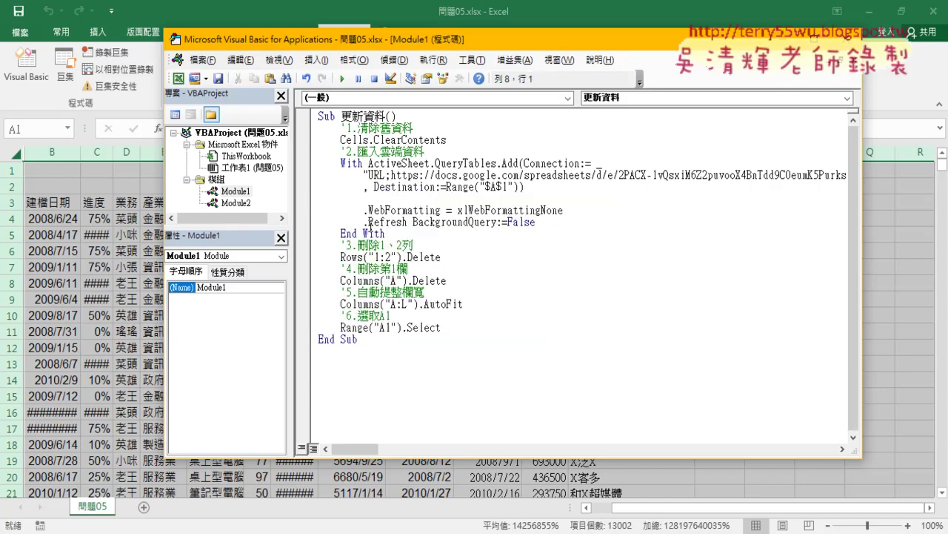
key("Delete")
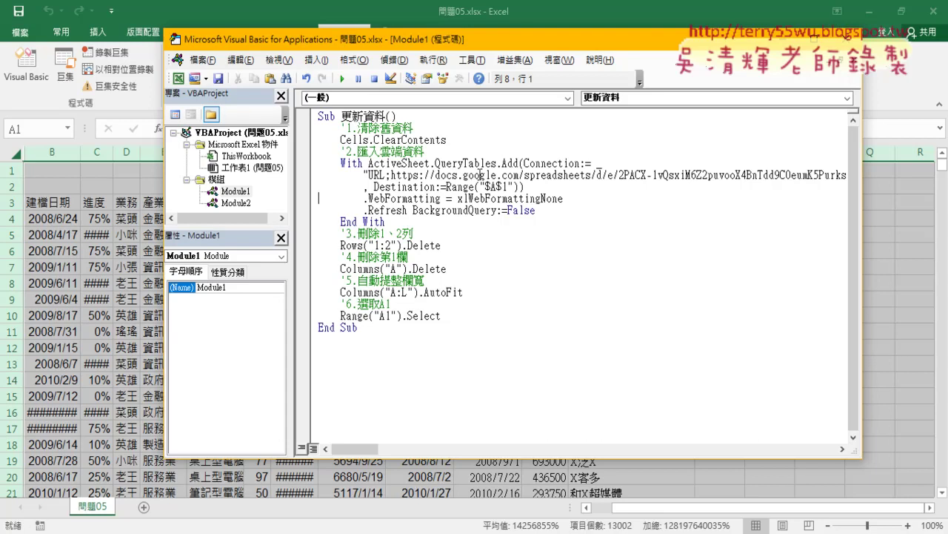
left_click_drag(436, 163, 498, 164)
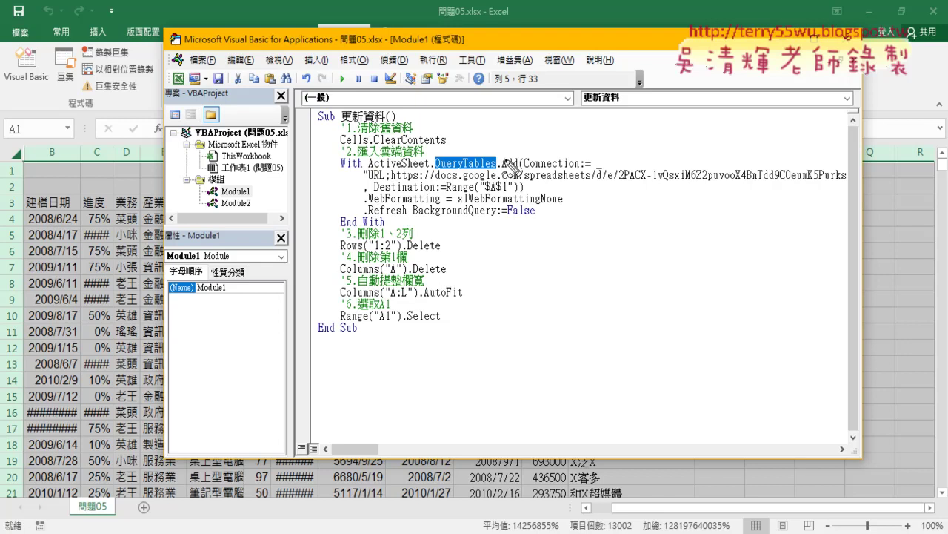
left_click_drag(480, 172, 427, 176)
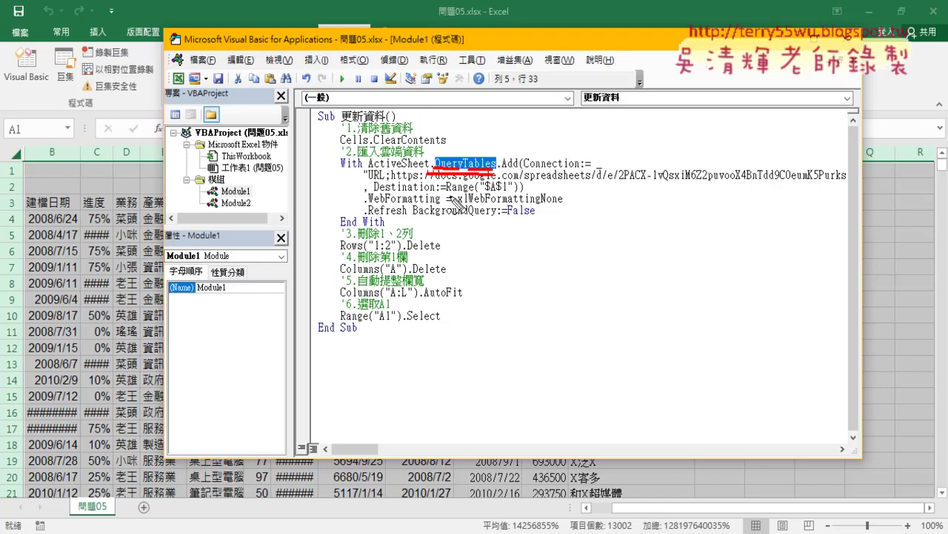
left_click_drag(378, 194, 435, 190)
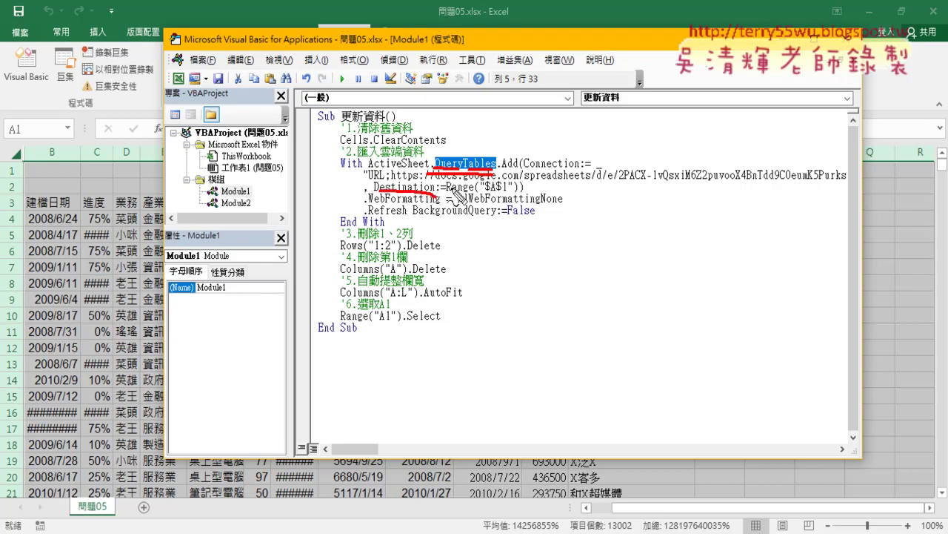
left_click_drag(368, 180, 386, 180)
left_click_drag(437, 202, 403, 202)
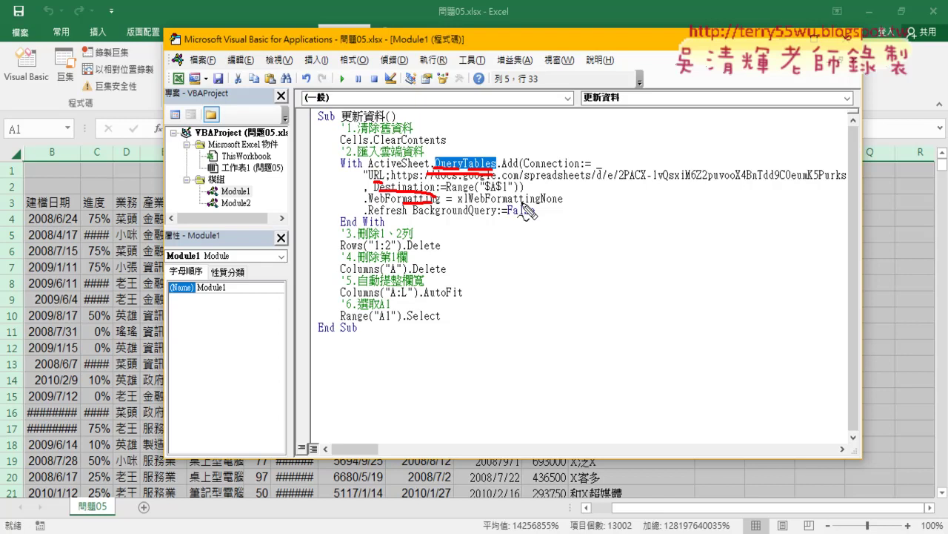
left_click_drag(563, 200, 532, 205)
left_click_drag(371, 214, 409, 215)
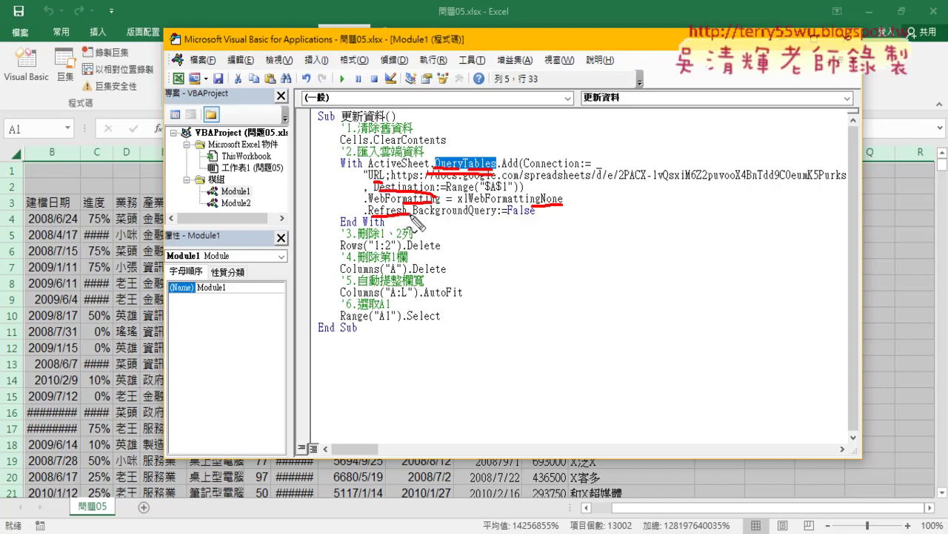
key("Escape")
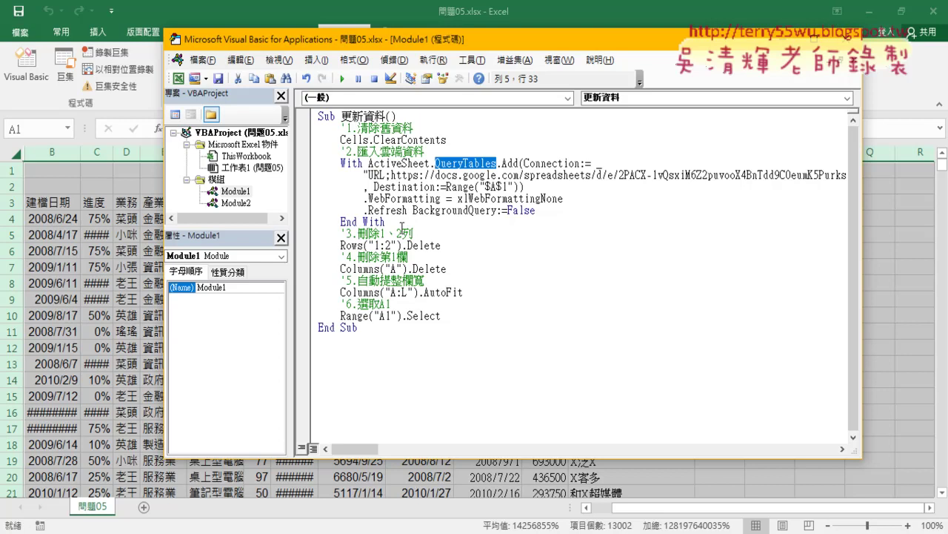
left_click_drag(406, 221, 313, 164)
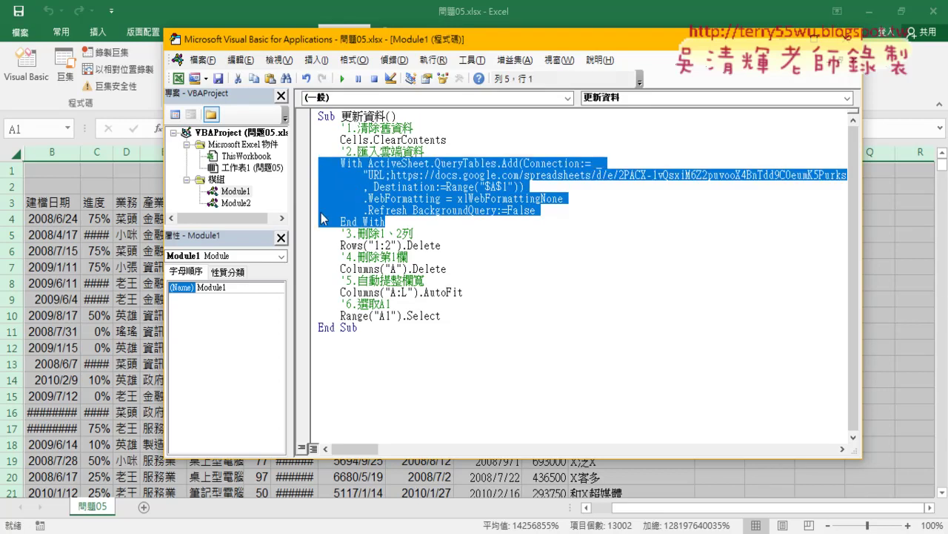
Step: Move the code window aside and F8-step the macro through clearing the sheet and .Refresh
left_click(386, 187)
left_click_drag(428, 40, 564, 41)
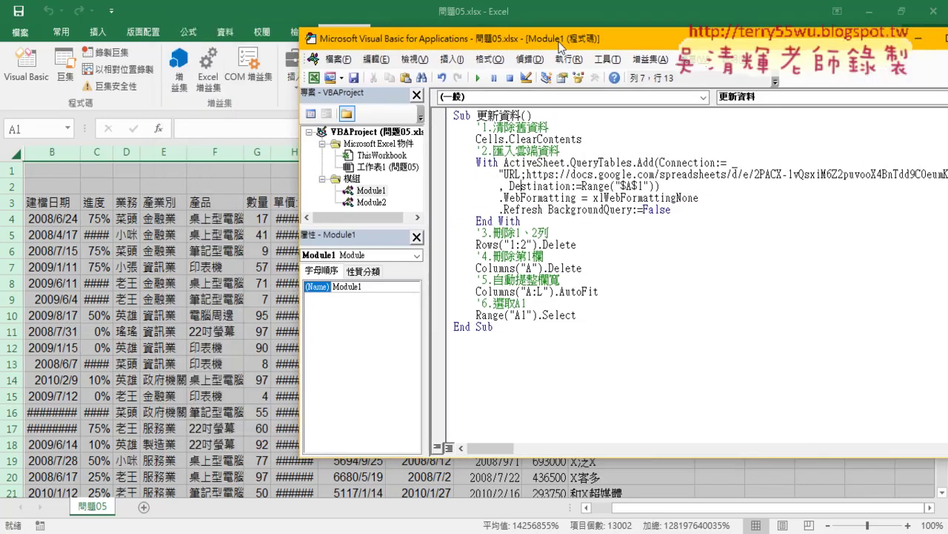
left_click(549, 197)
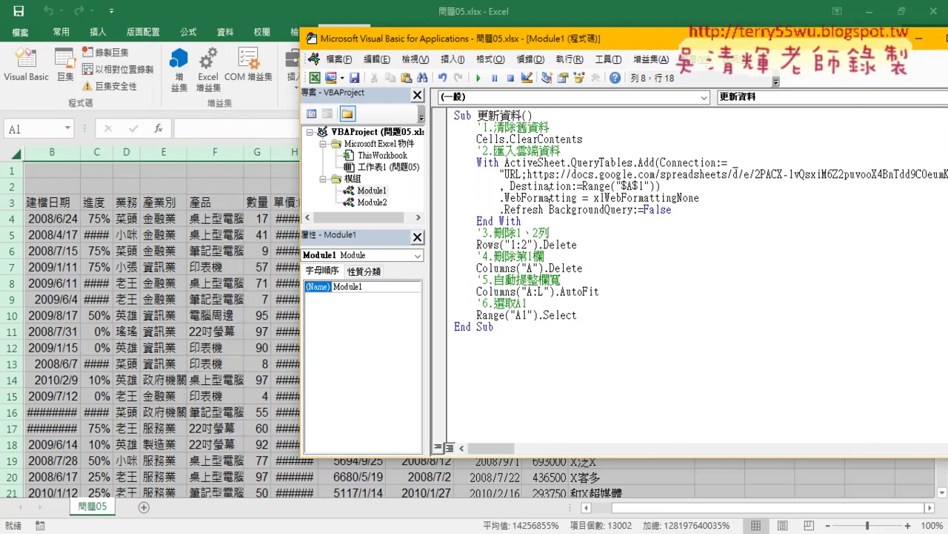
key("F8")
key("F8")
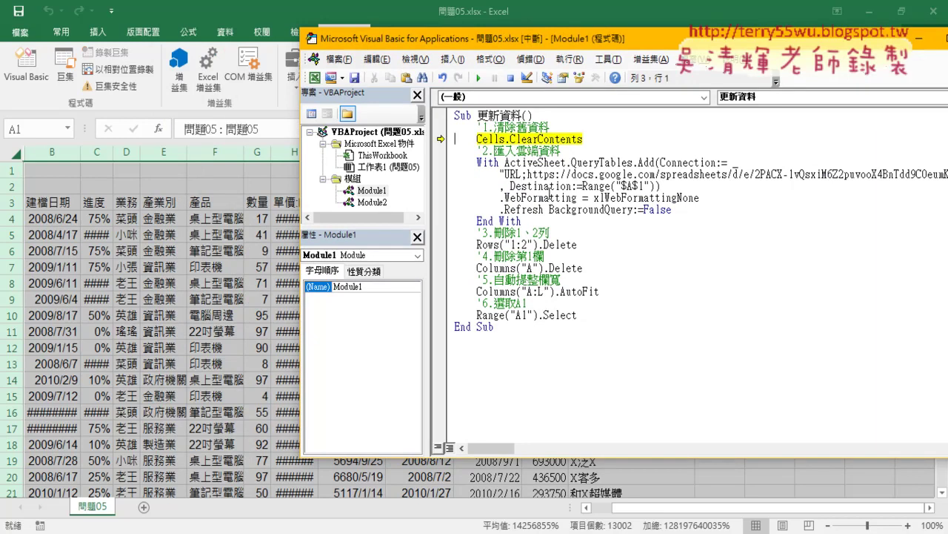
key("F8")
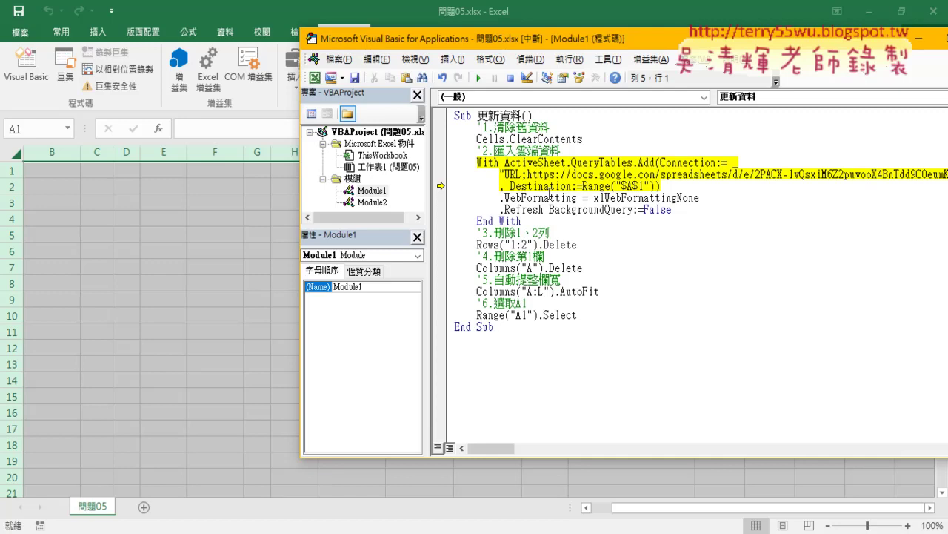
key("F8")
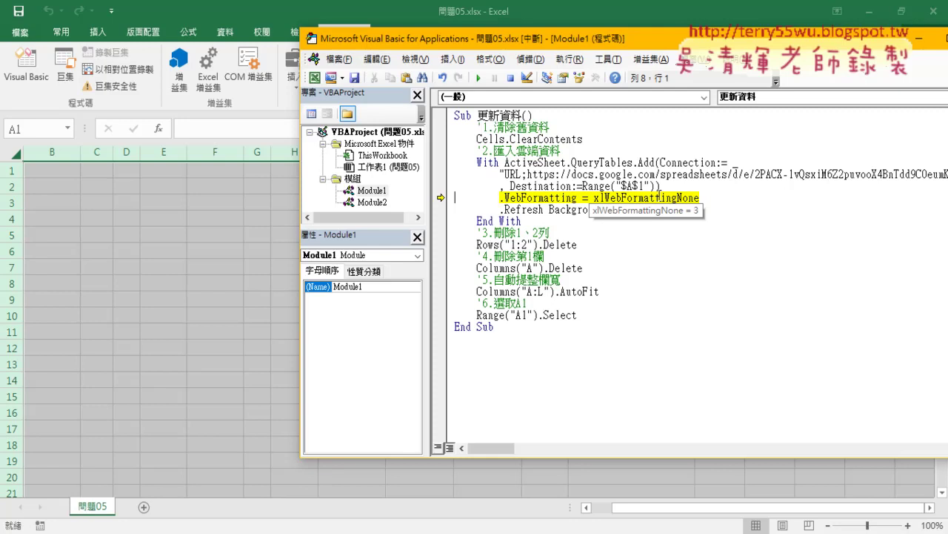
key("F8")
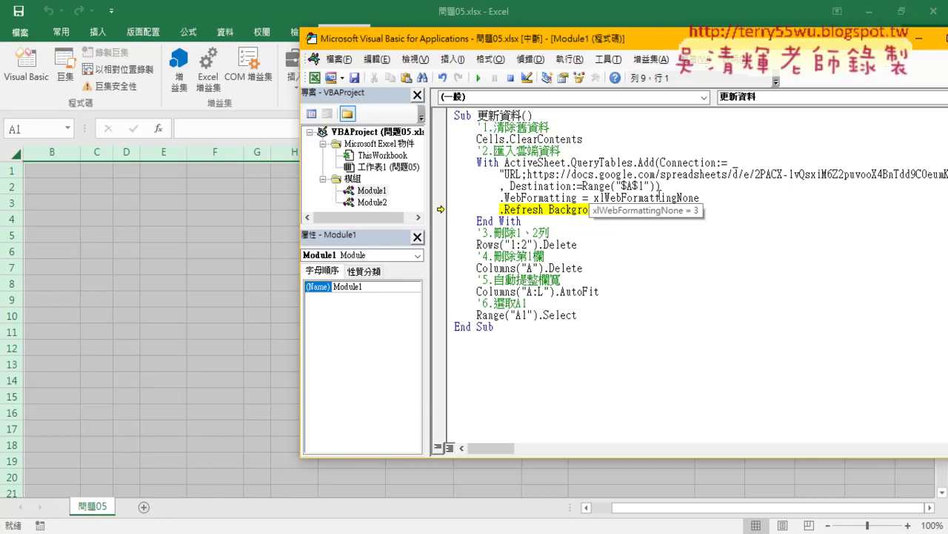
key("F8")
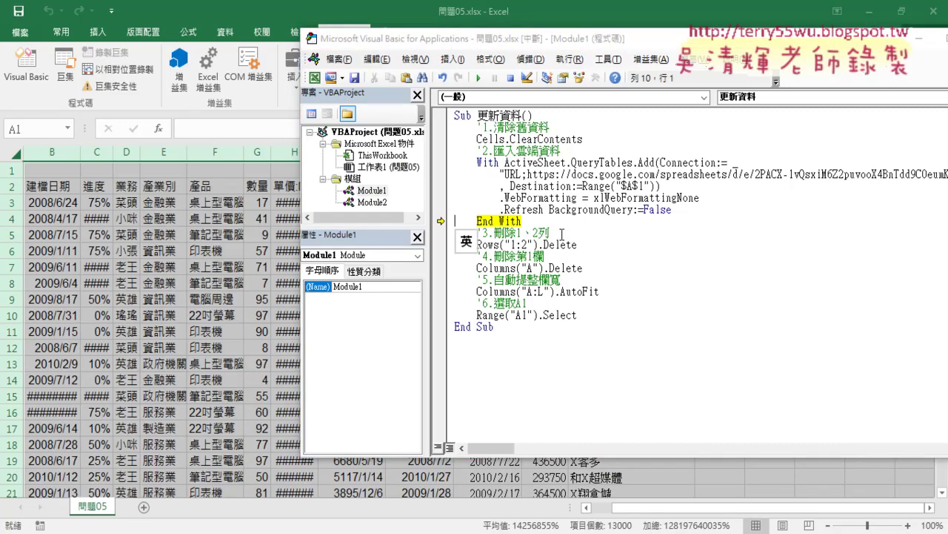
Step: Change the row deletion from Rows("1:2") to Rows("1:1")
key("F8")
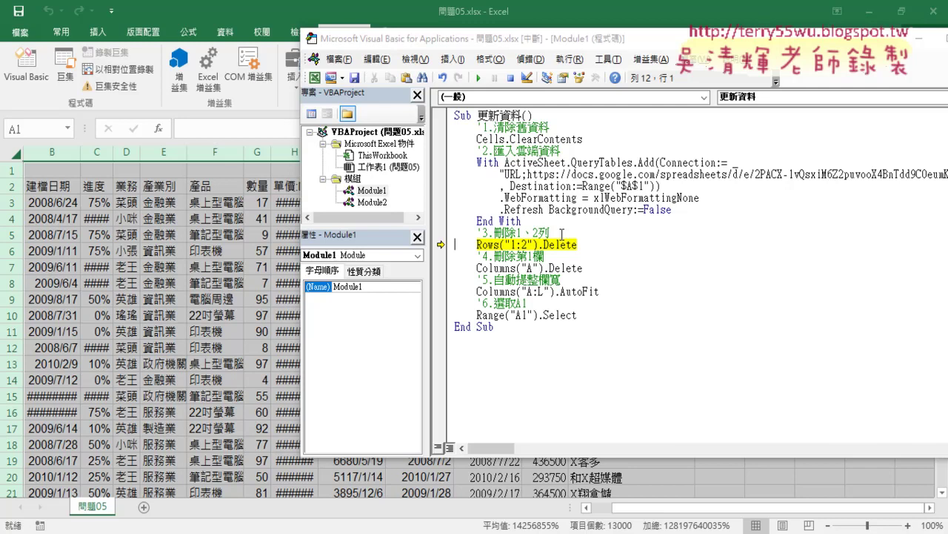
double_click(526, 245)
type("1")
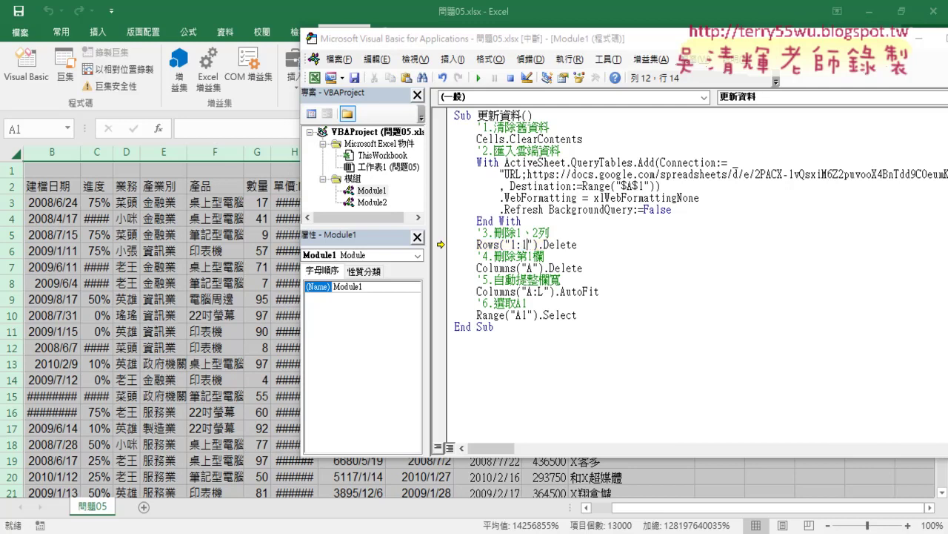
Step: Step through deleting row 1 and column A, autofitting columns, and selecting A1 to End Sub
key("F8")
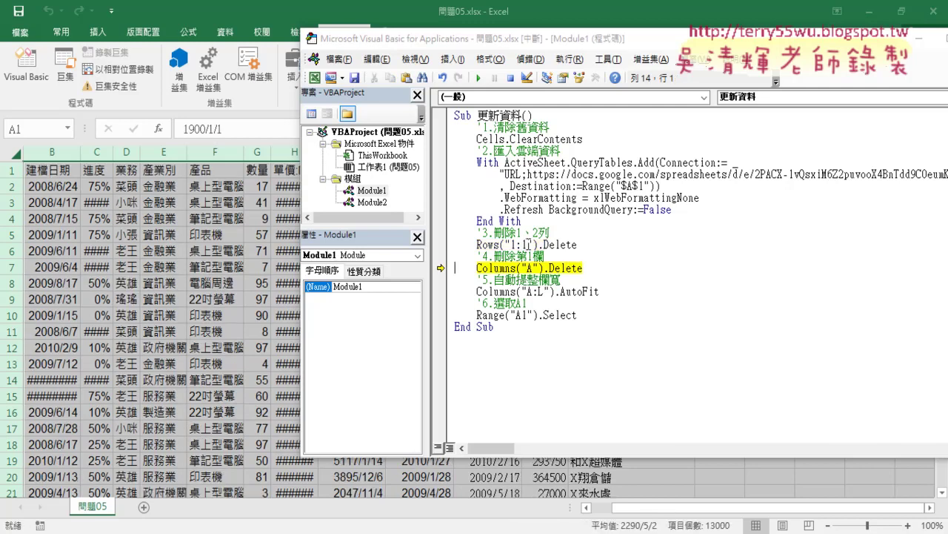
key("F8")
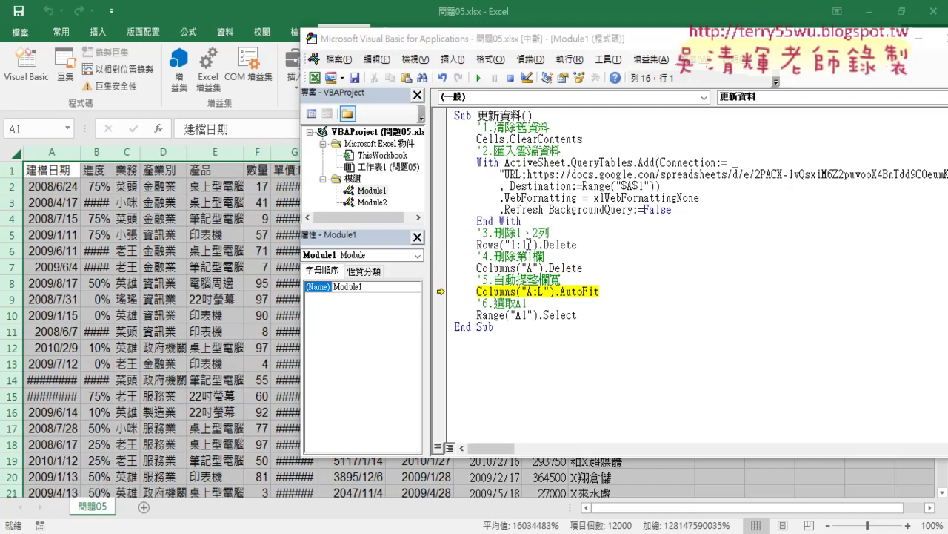
key("F8")
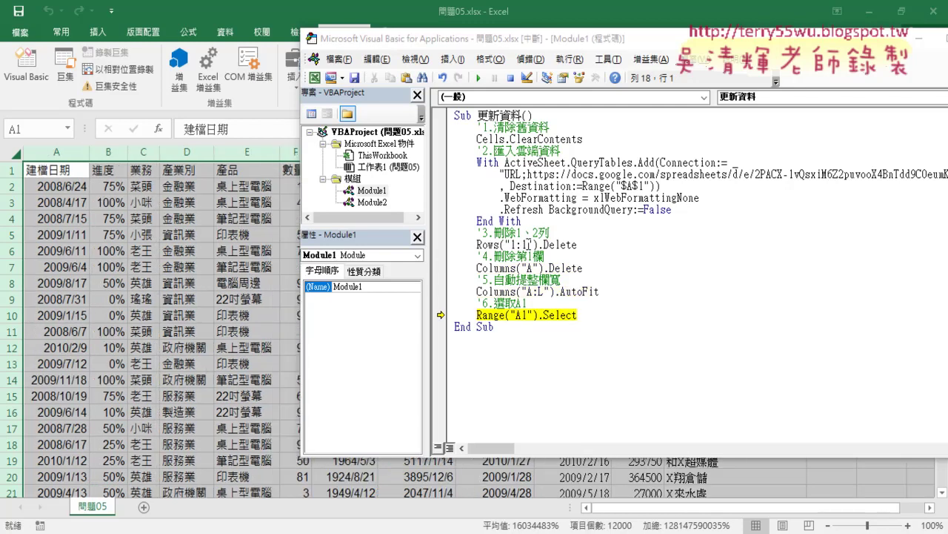
key("F8")
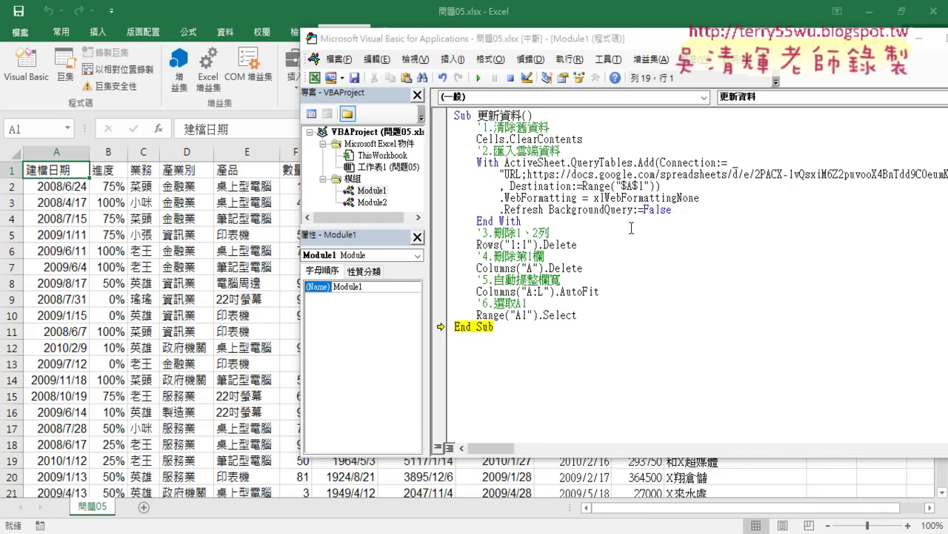
mouse_move(673, 210)
left_mouse_down()
mouse_move(459, 197)
mouse_move(454, 175)
left_mouse_up()
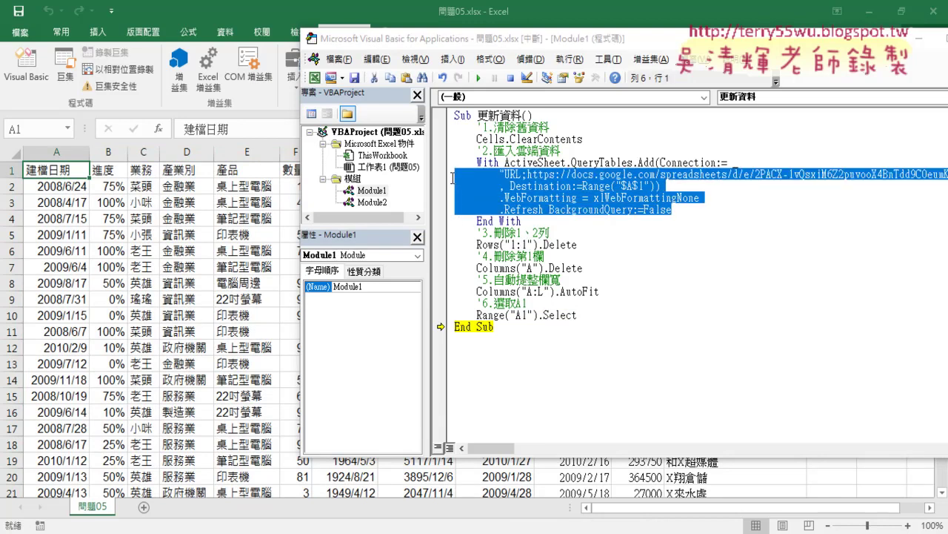